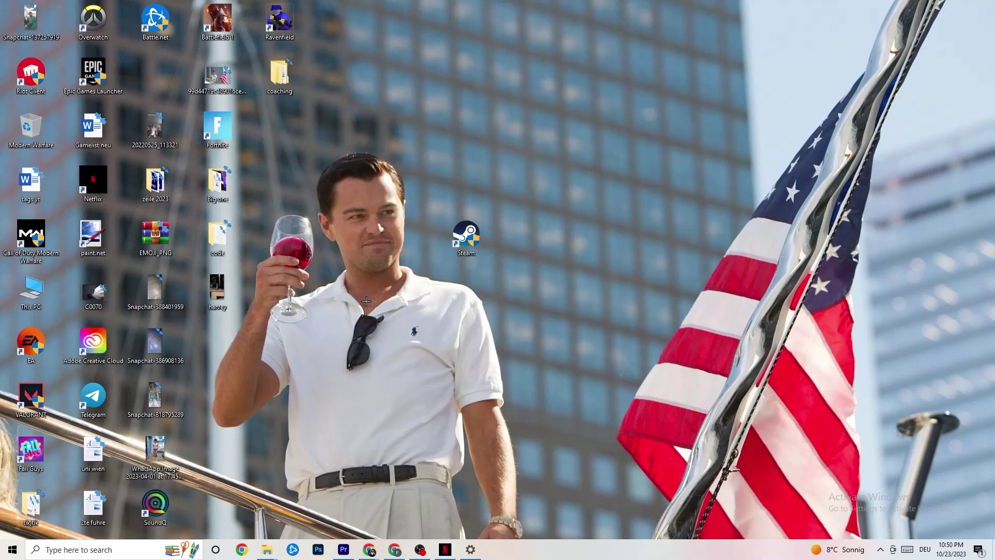
# Move the Steam shortcut up and set it to run in Windows 8 compatibility mode
pyautogui.moveTo(457, 234); pyautogui.dragTo(457, 178)
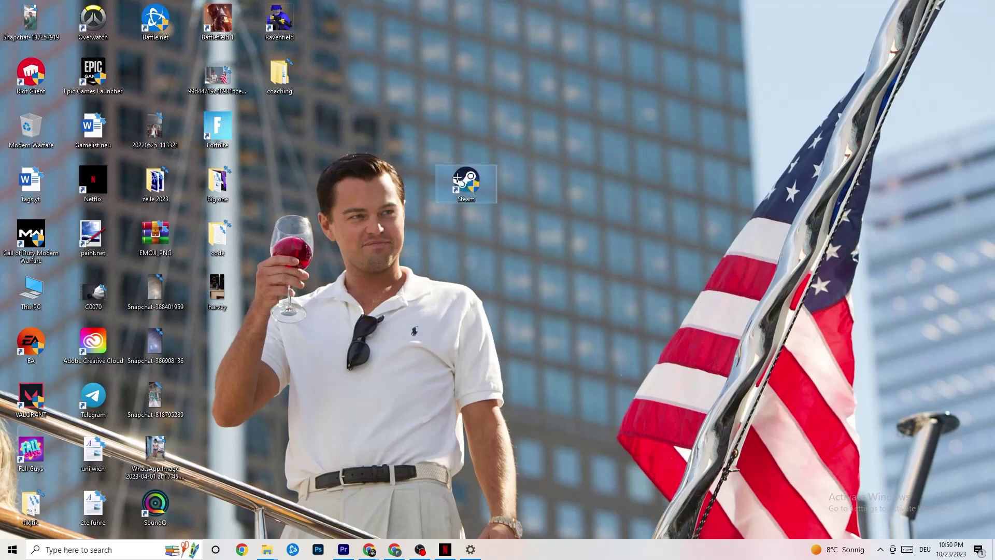
pyautogui.rightClick(457, 179)
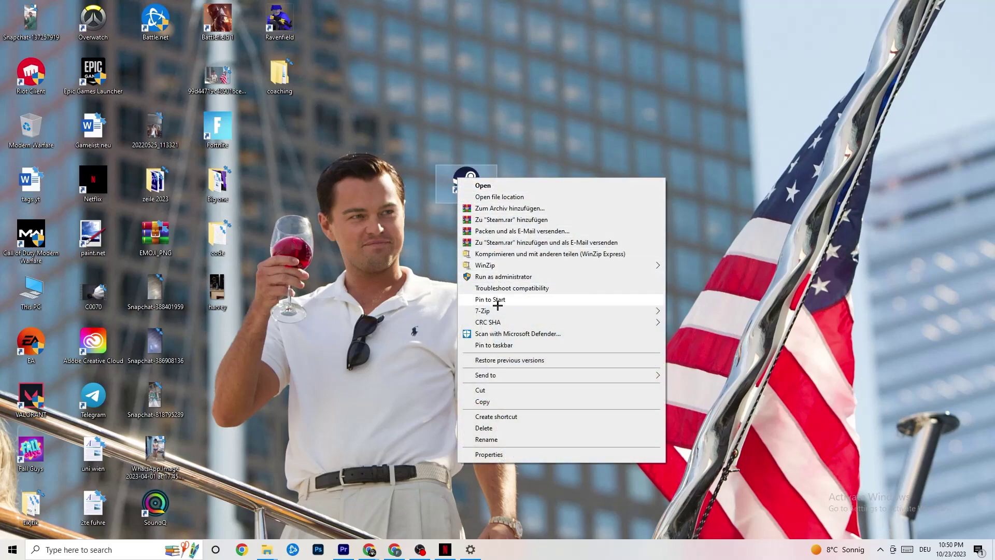
pyautogui.click(497, 454)
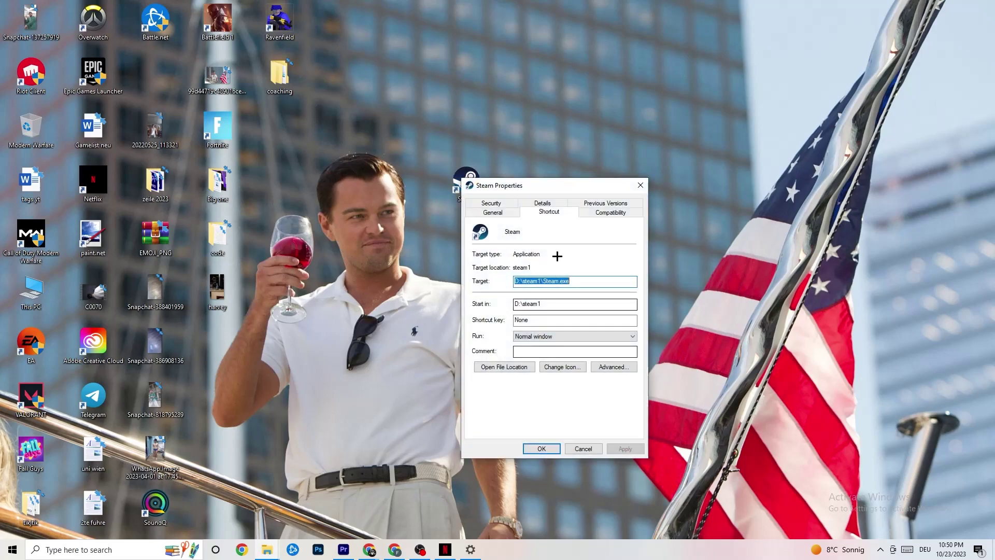
pyautogui.moveTo(535, 187); pyautogui.dragTo(485, 90)
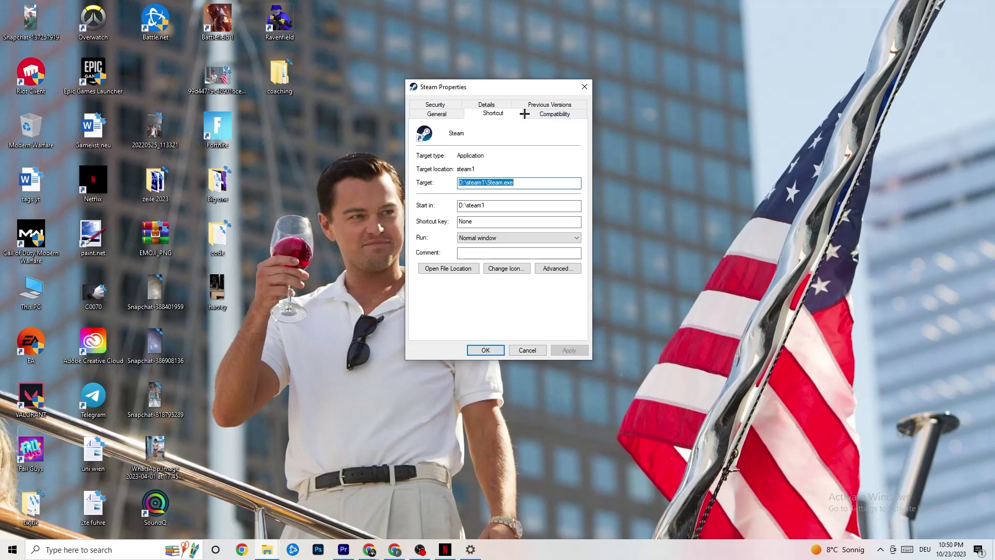
pyautogui.click(551, 114)
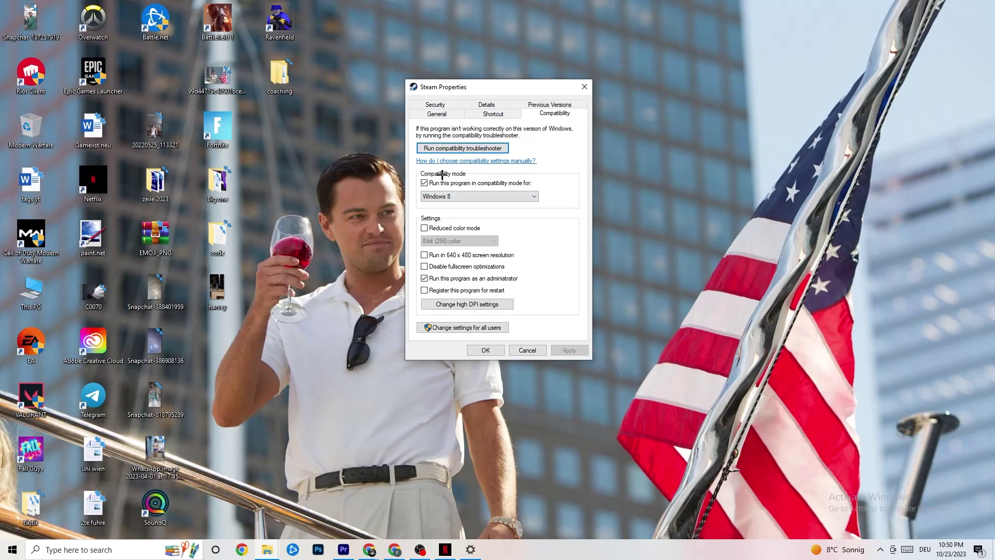
pyautogui.click(424, 183)
pyautogui.click(503, 193)
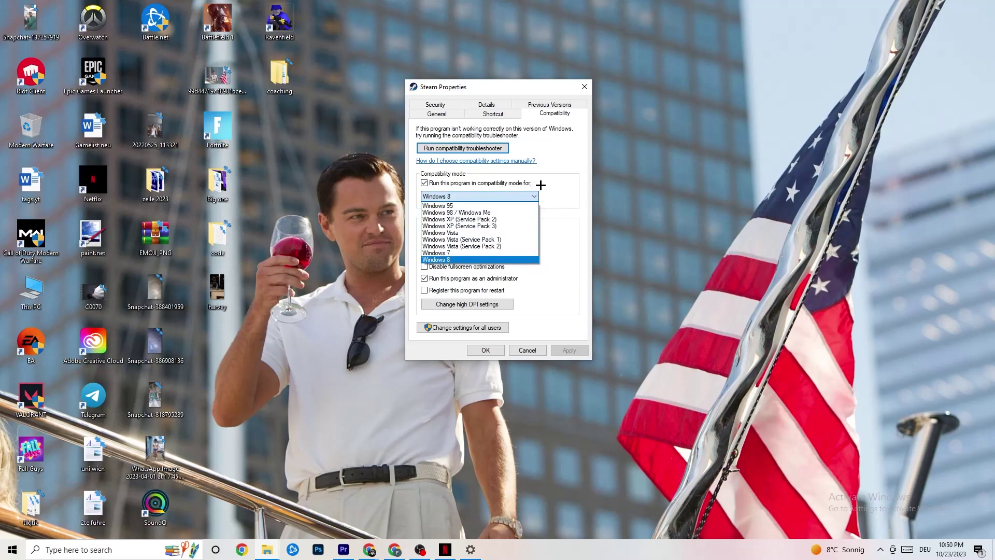
pyautogui.click(551, 224)
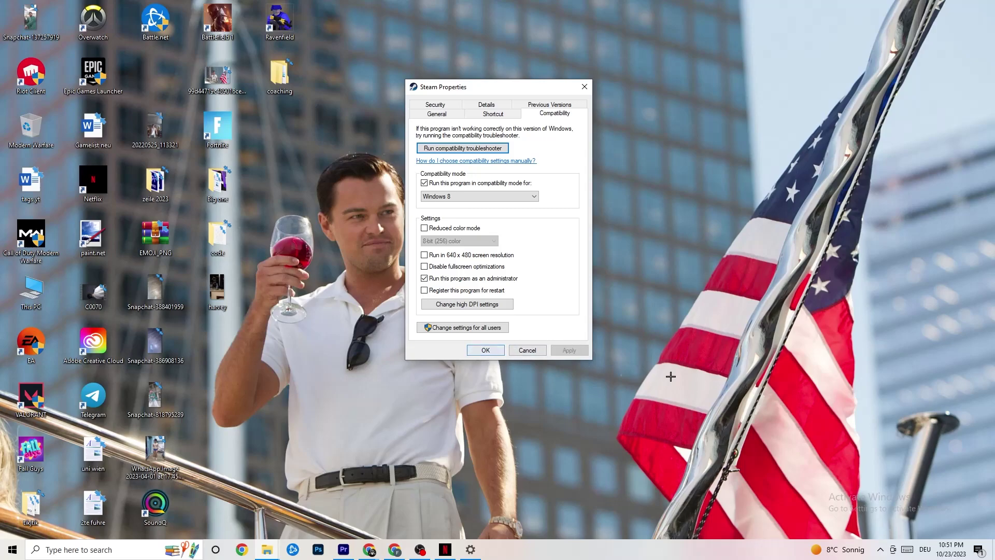
pyautogui.click(486, 350)
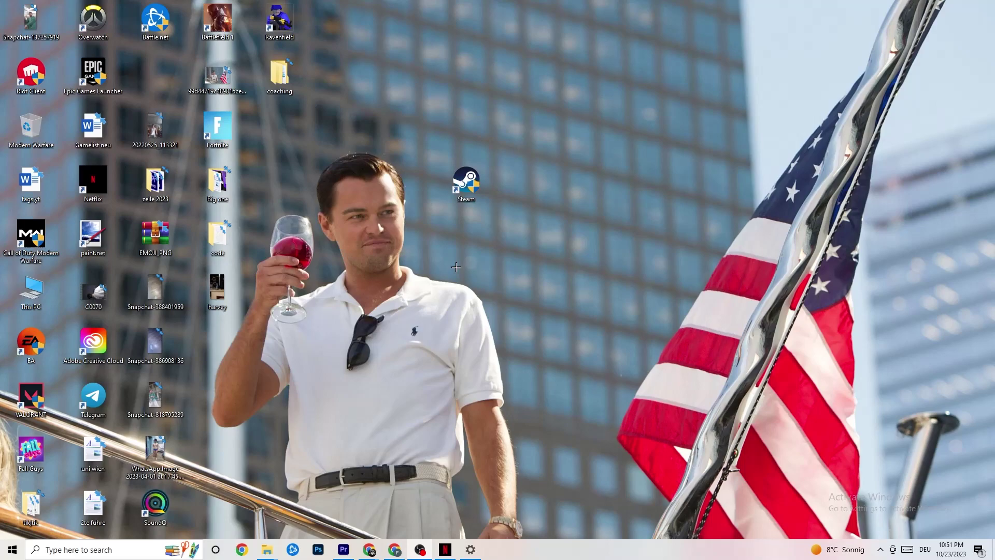
# Reopen the Steam shortcut's menu, dismiss it unchanged, and bring up the Start menu
pyautogui.rightClick(448, 186)
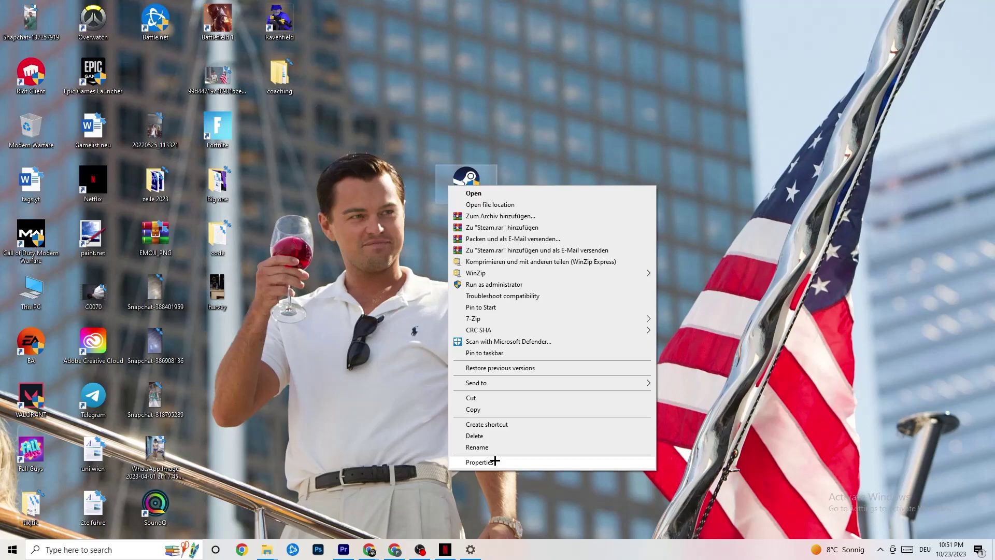
pyautogui.click(365, 244)
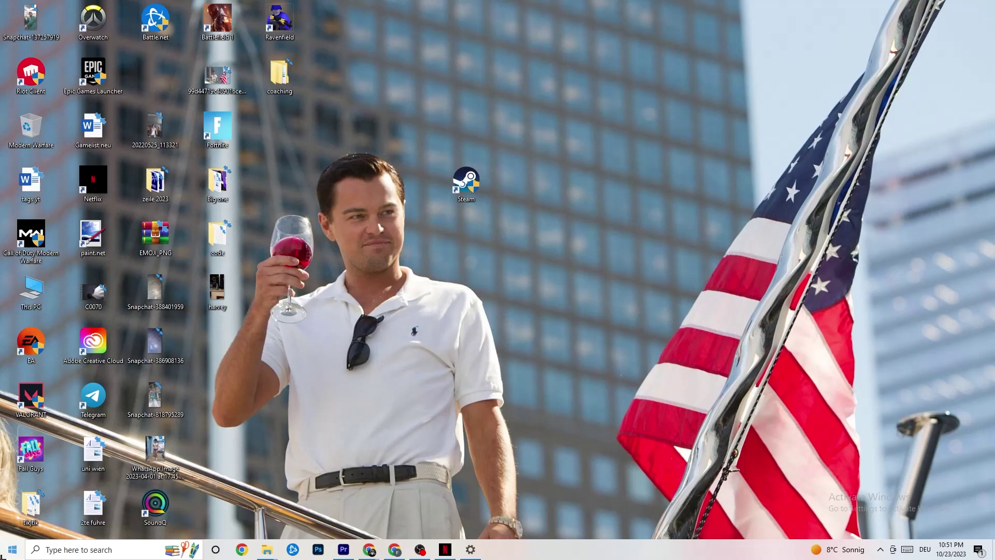
pyautogui.click(12, 549)
# Review Display scale and layout, keeping scaling at 100%, then go to Power & sleep
pyautogui.click(12, 501)
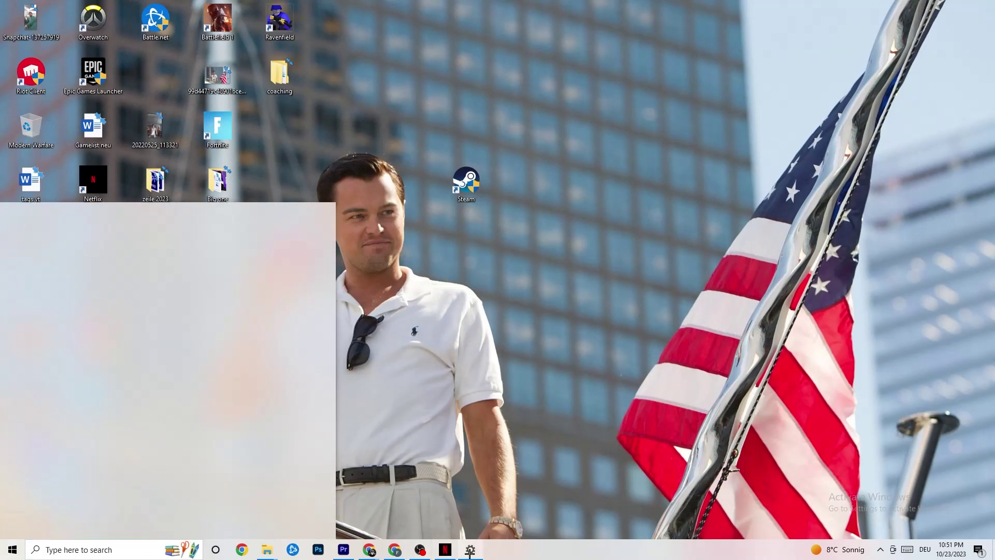
pyautogui.click(3, 11)
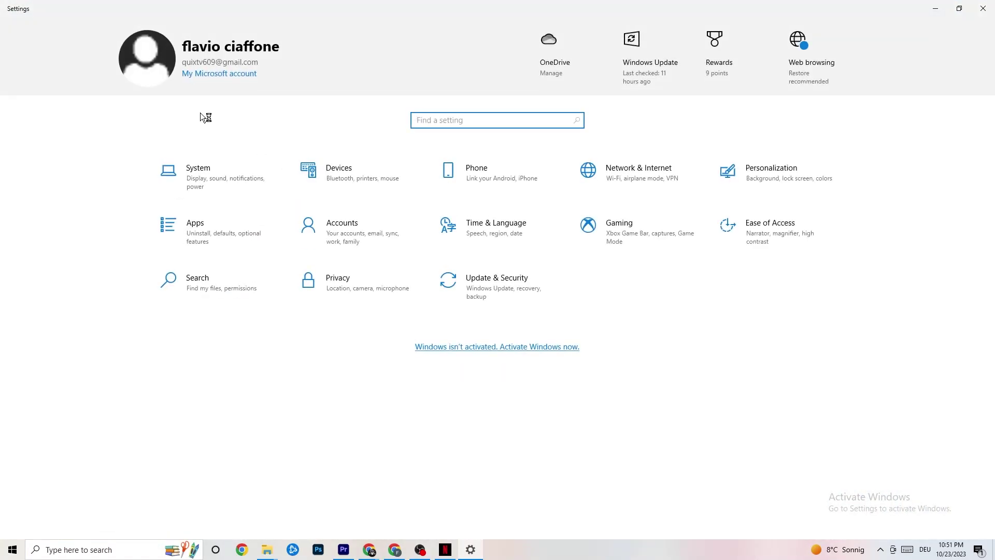
pyautogui.click(241, 197)
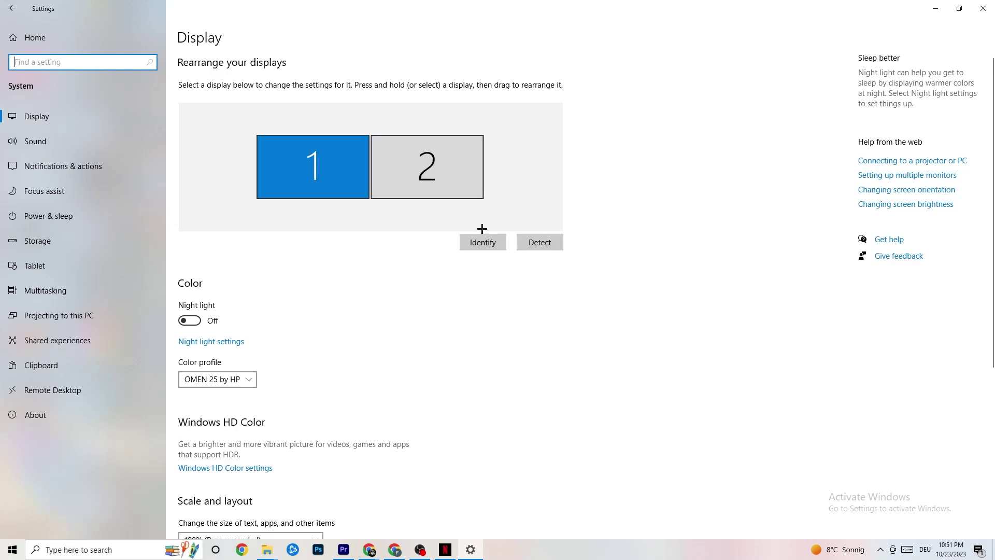
pyautogui.scroll(-5, 287, 181)
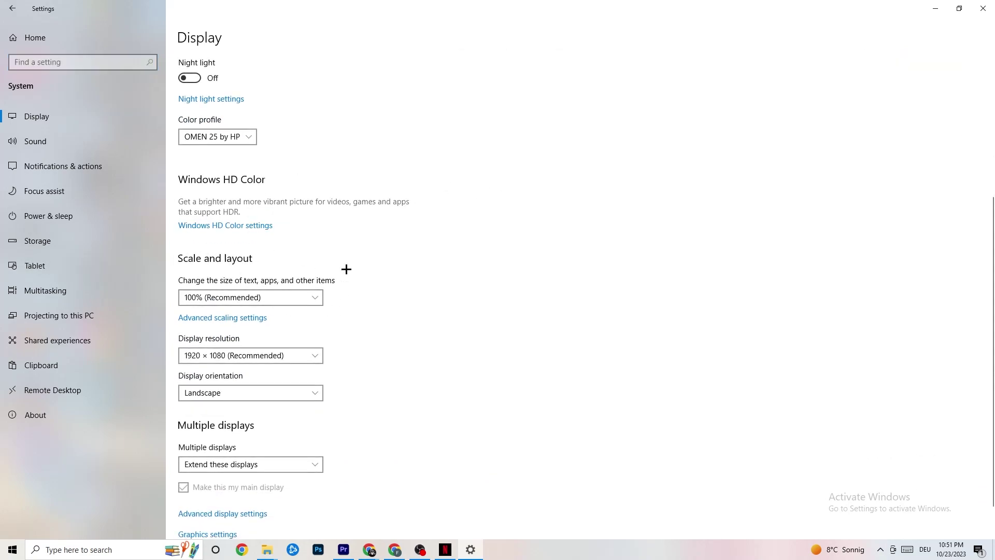
pyautogui.click(304, 291)
pyautogui.click(451, 255)
pyautogui.click(66, 214)
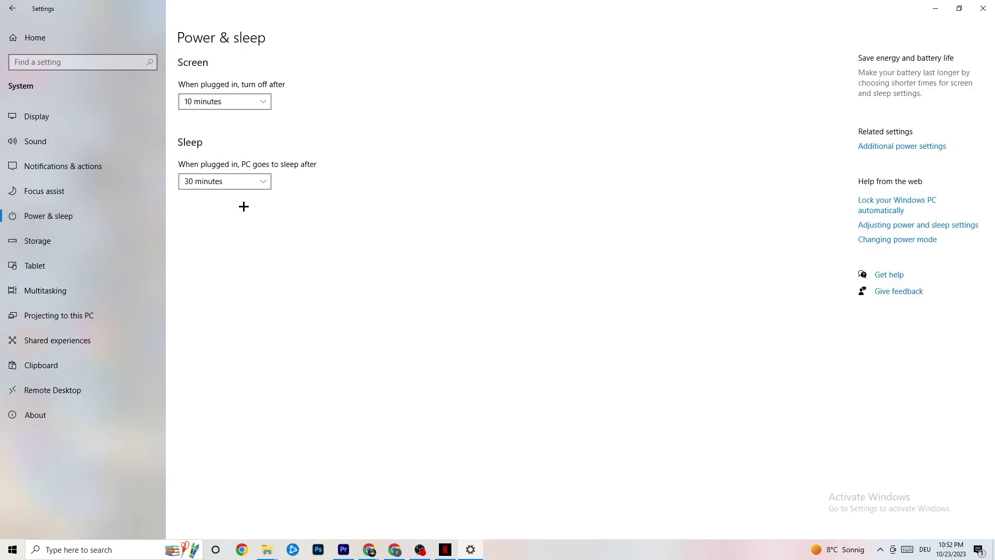
# Look over the power plans, keeping Balanced, then switch to the Storage page
pyautogui.click(912, 147)
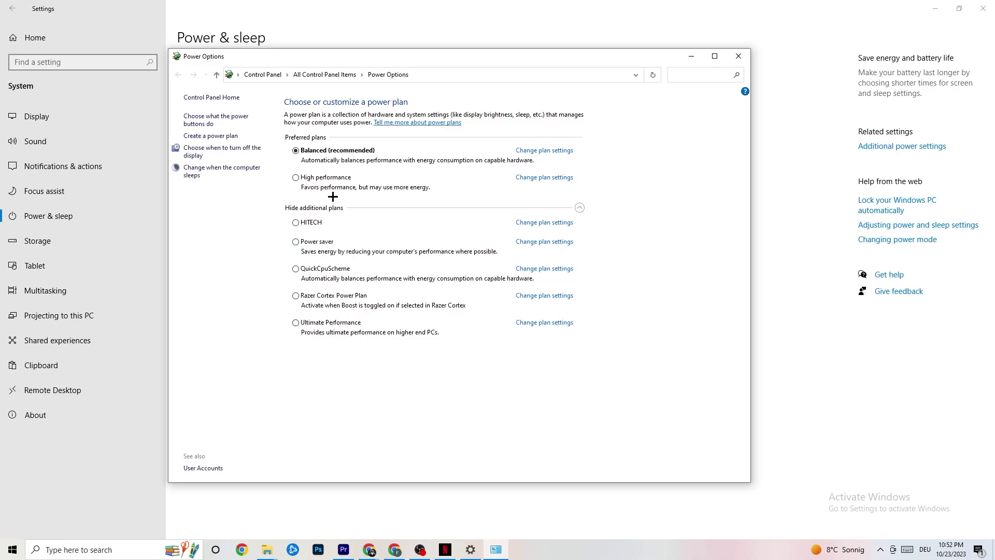
pyautogui.click(737, 57)
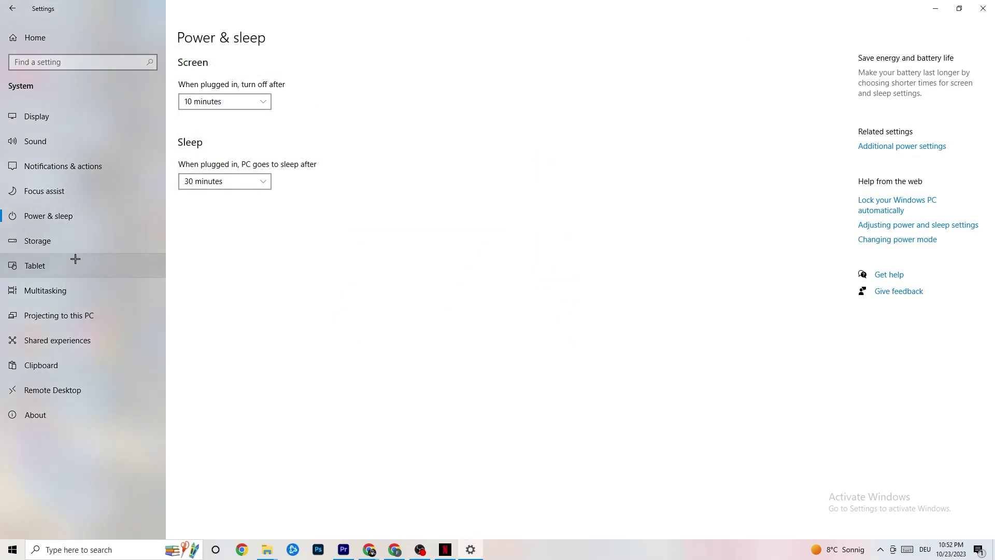
pyautogui.click(47, 241)
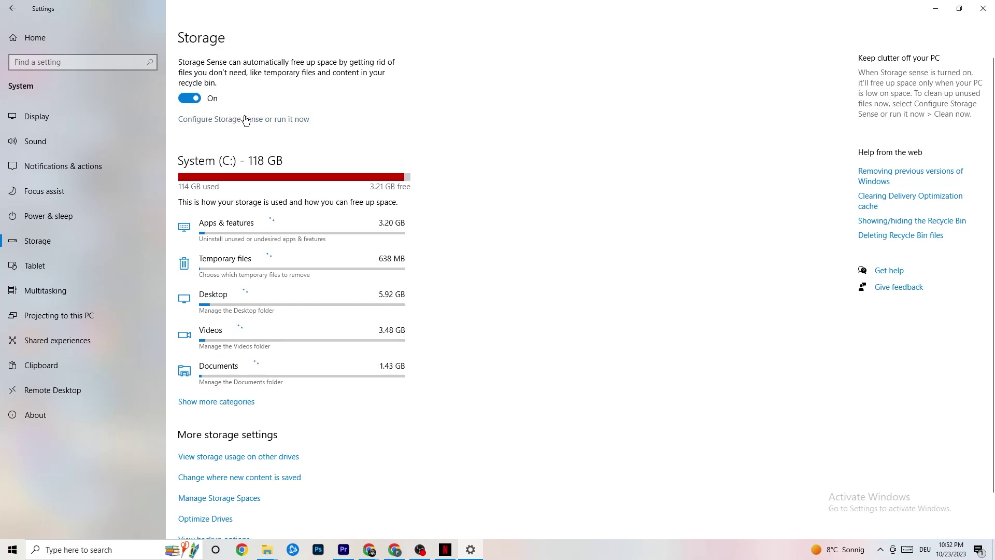
# Keep Storage Sense running every week with a 14-day recycle bin period, then return to Settings Home
pyautogui.click(278, 119)
pyautogui.click(137, 149)
pyautogui.click(394, 238)
pyautogui.click(70, 149)
pyautogui.click(95, 198)
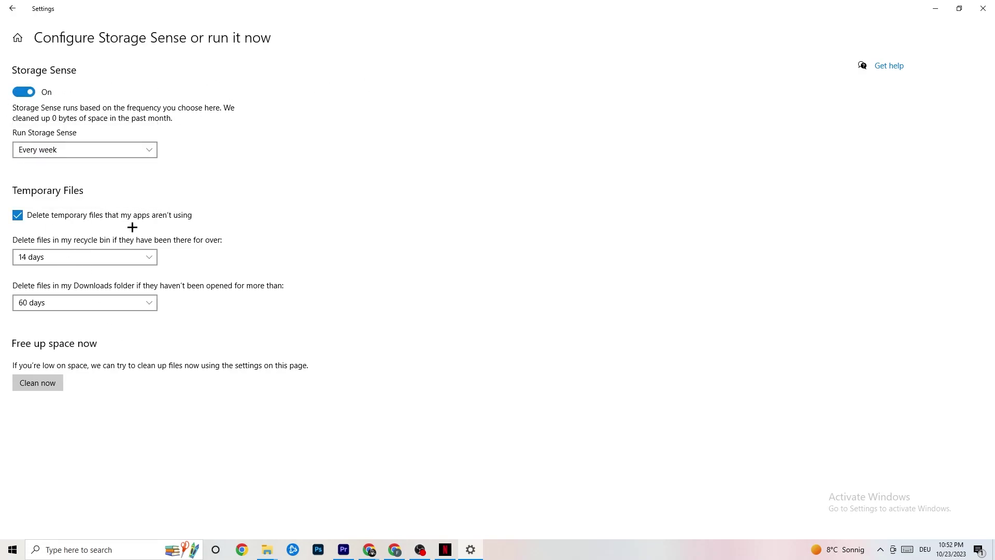
pyautogui.click(143, 246)
pyautogui.click(375, 231)
pyautogui.click(12, 9)
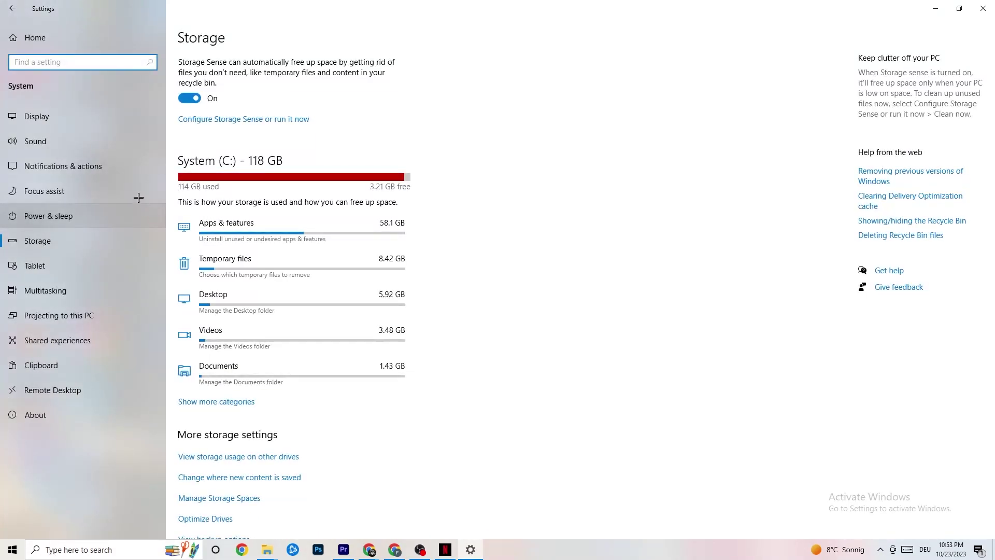
pyautogui.click(7, 15)
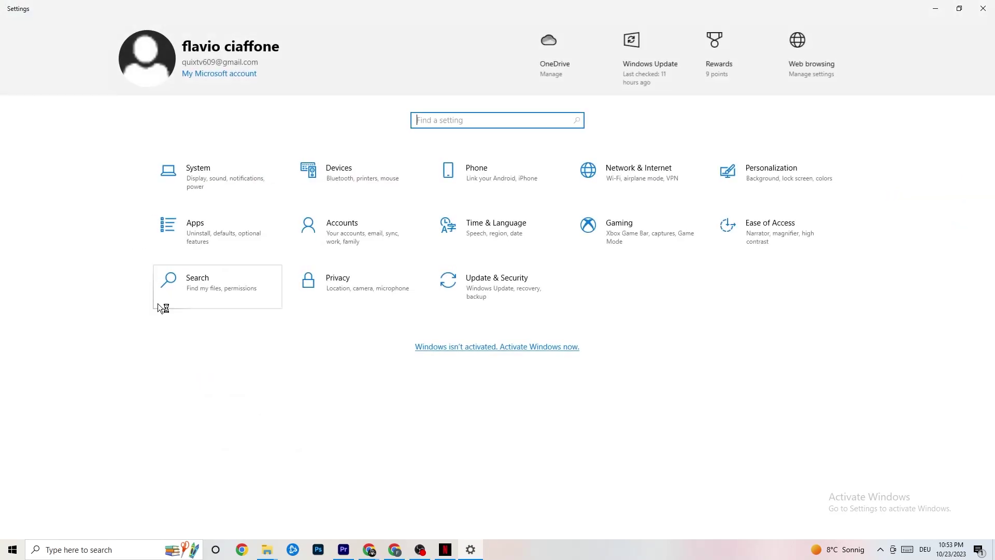
# Show Gaming Captures, with background and audio recording off and 30 fps selected
pyautogui.click(639, 239)
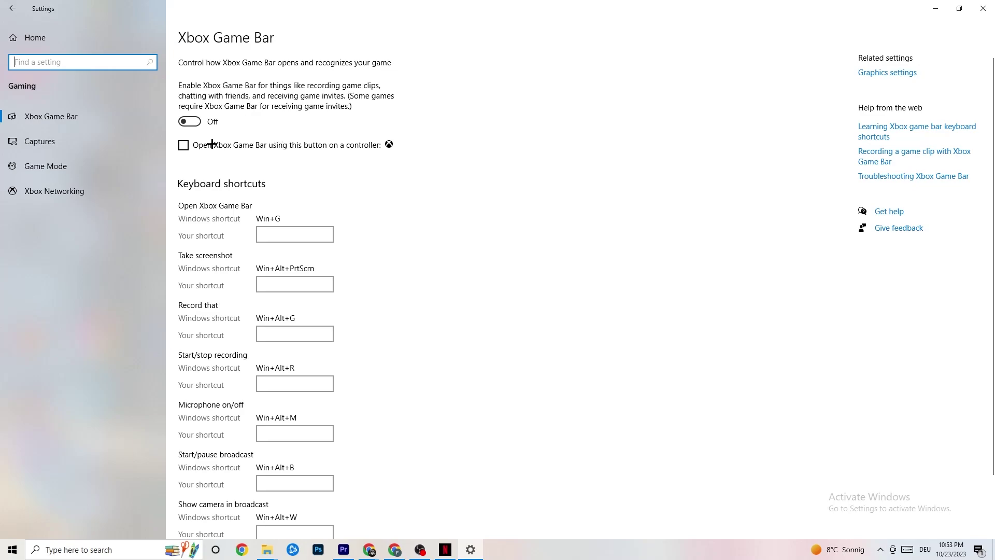
pyautogui.click(63, 135)
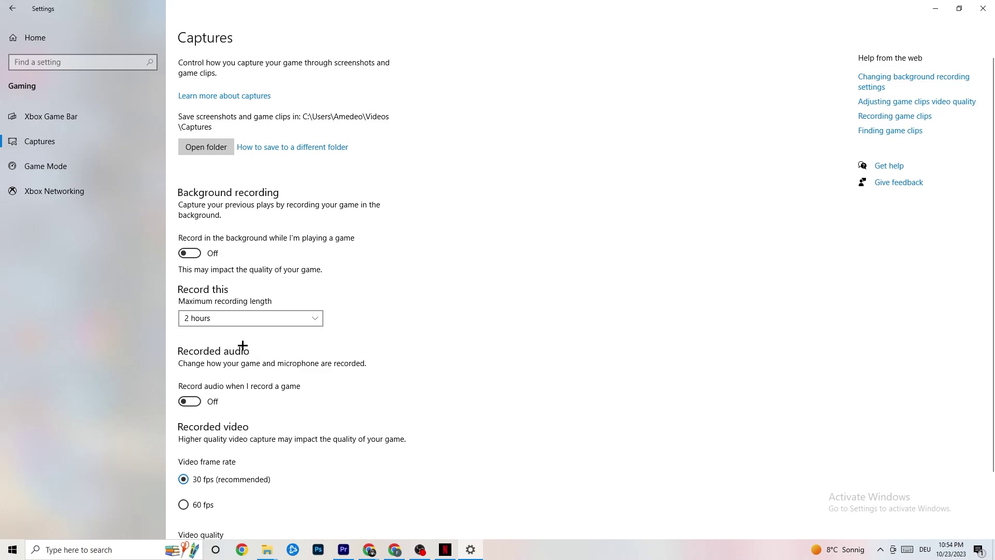
# Confirm Game Mode is switched on, then close Settings
pyautogui.click(42, 165)
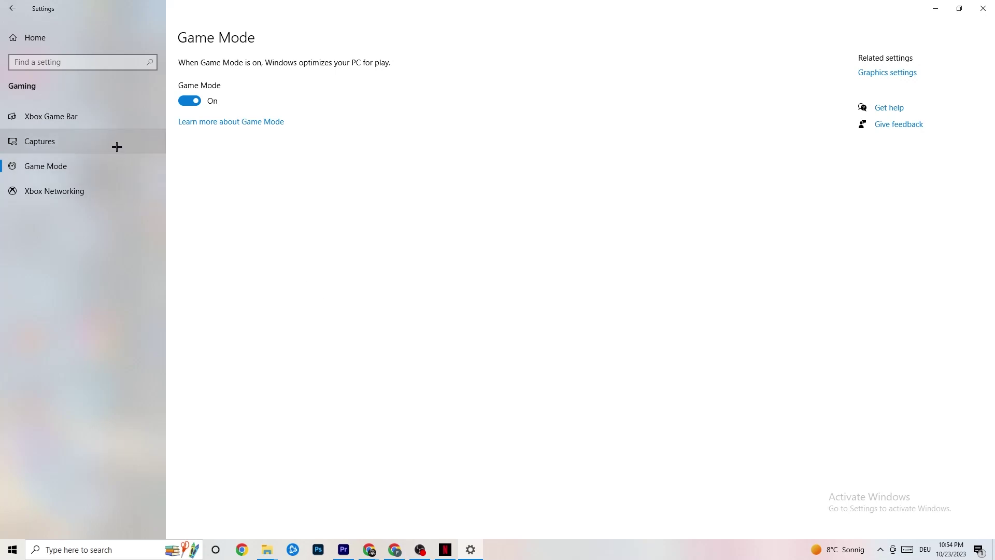
pyautogui.click(982, 8)
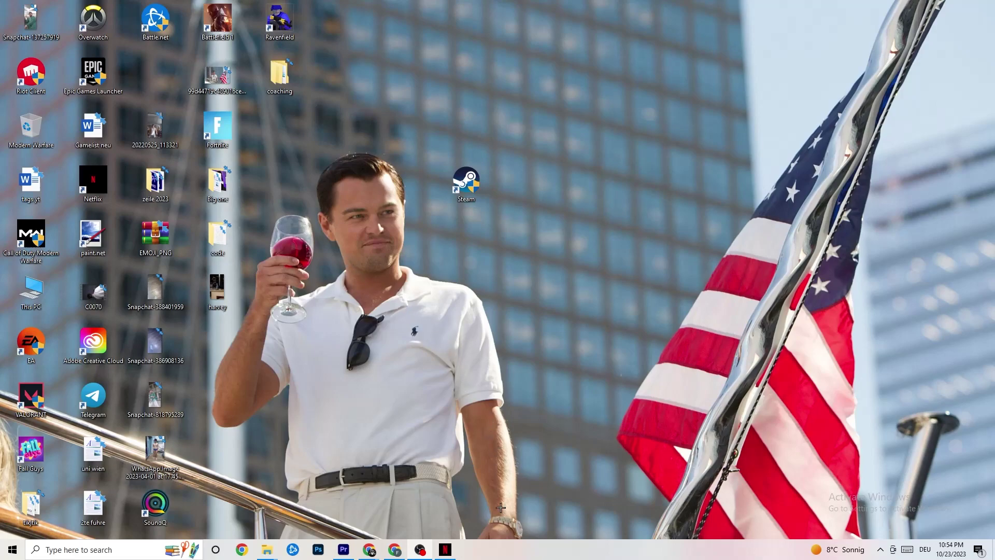
# Launch Task Manager maximized, leave the Netflix process running, and switch to the Details list
pyautogui.rightClick(508, 556)
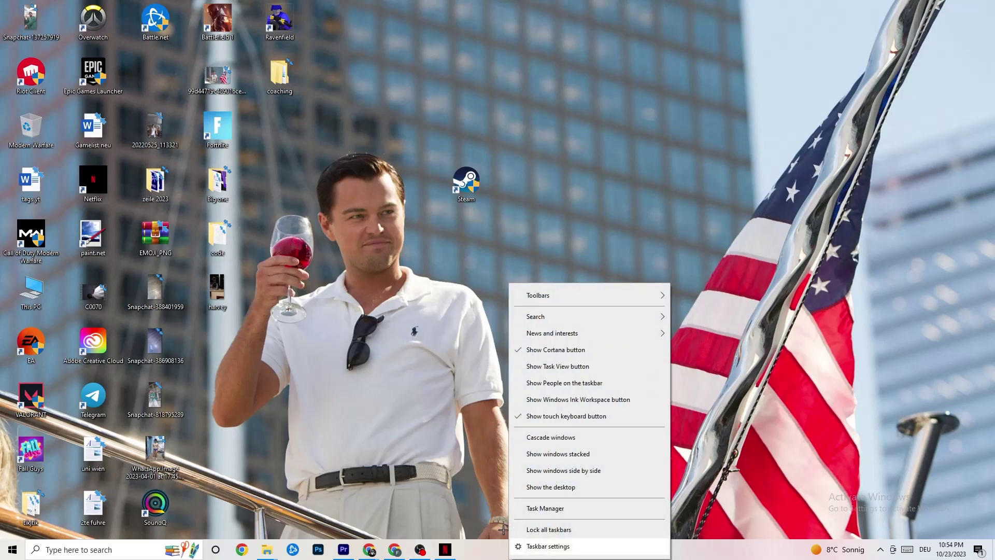
pyautogui.click(540, 508)
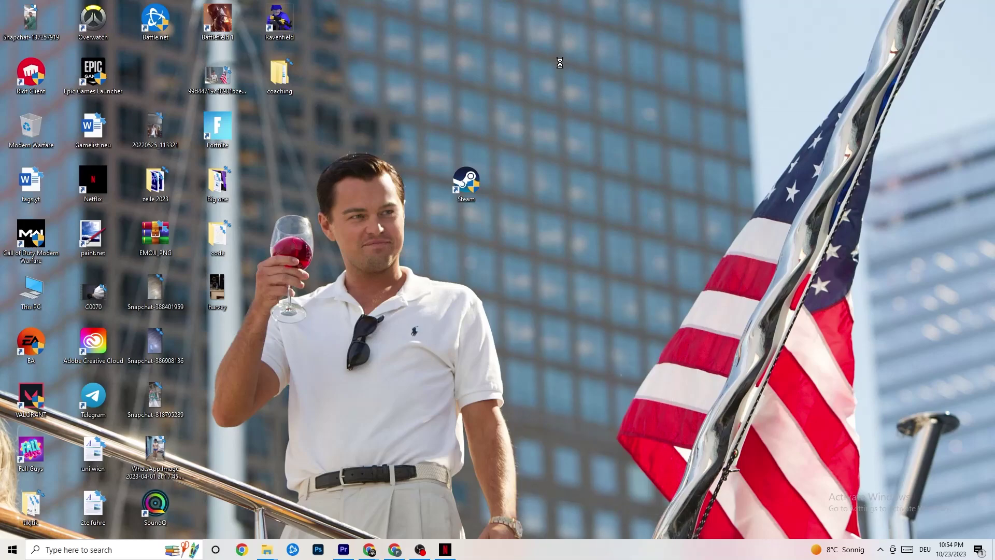
pyautogui.click(570, 30)
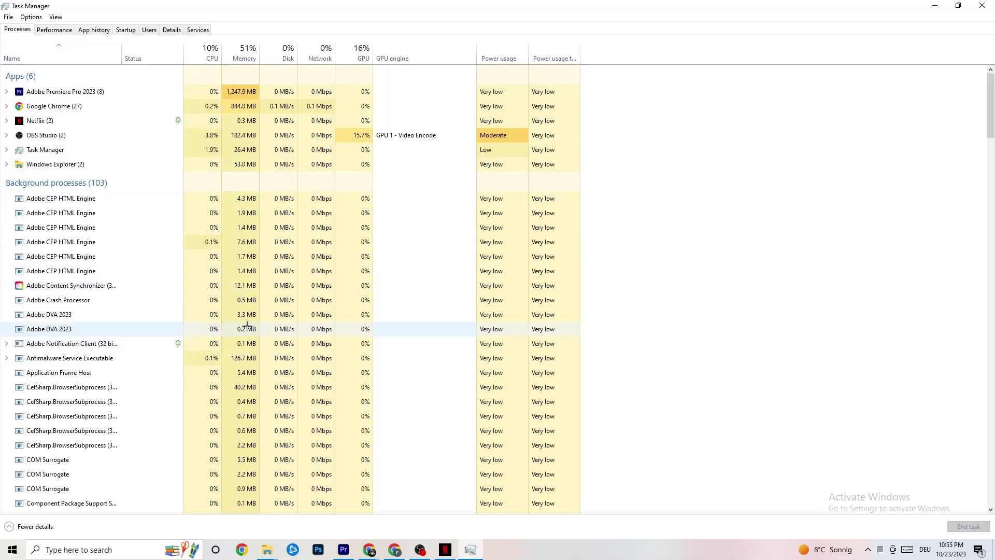
pyautogui.scroll(-7, 215, 327)
pyautogui.scroll(7, 193, 348)
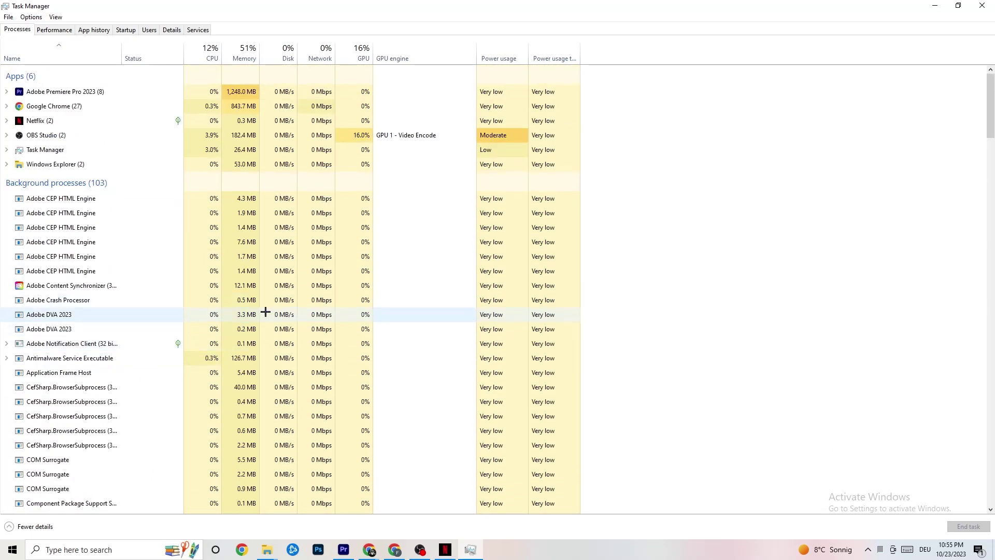
pyautogui.rightClick(64, 121)
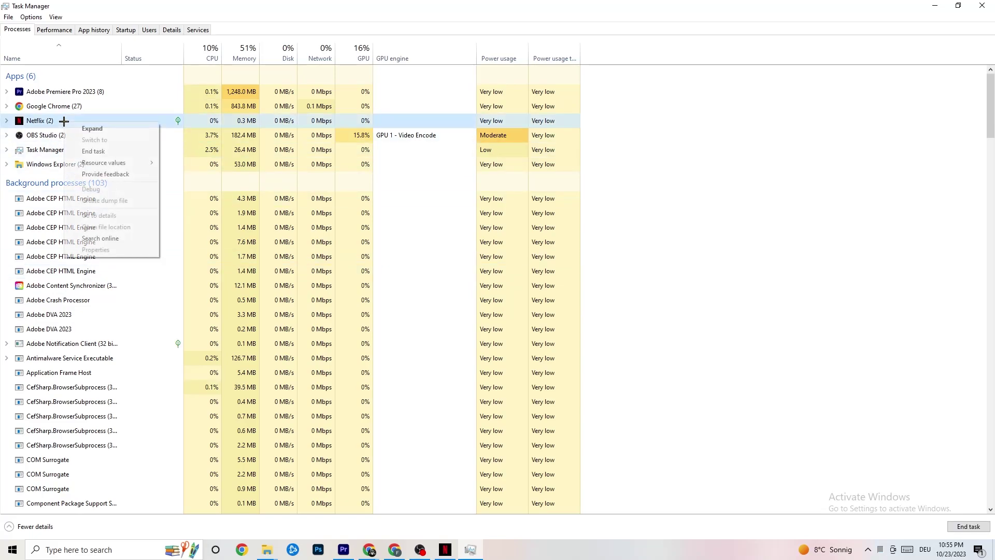
pyautogui.click(666, 291)
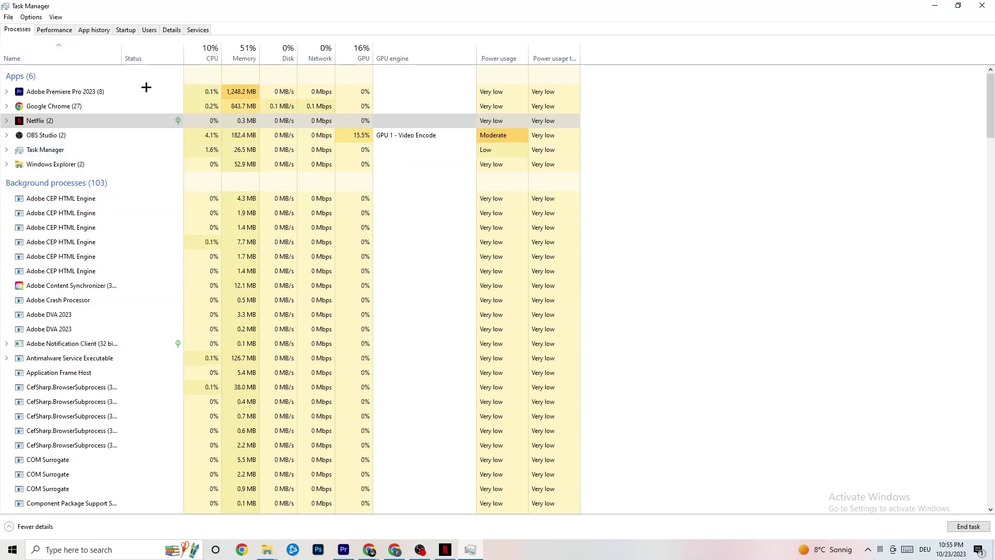
pyautogui.click(165, 31)
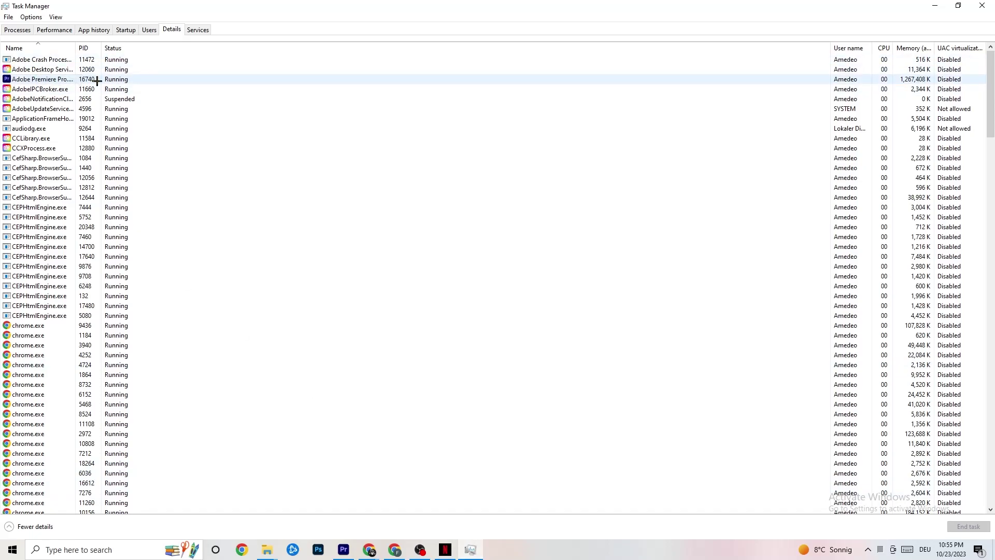
# Leave Adobe Premiere Pro's priority at Normal and view the Startup apps list
pyautogui.rightClick(98, 82)
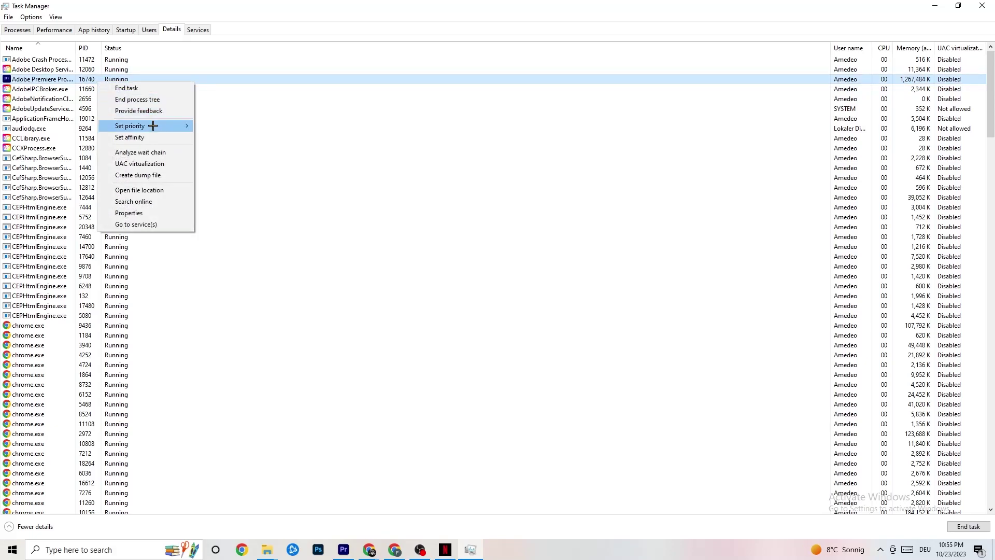
pyautogui.moveTo(153, 126)
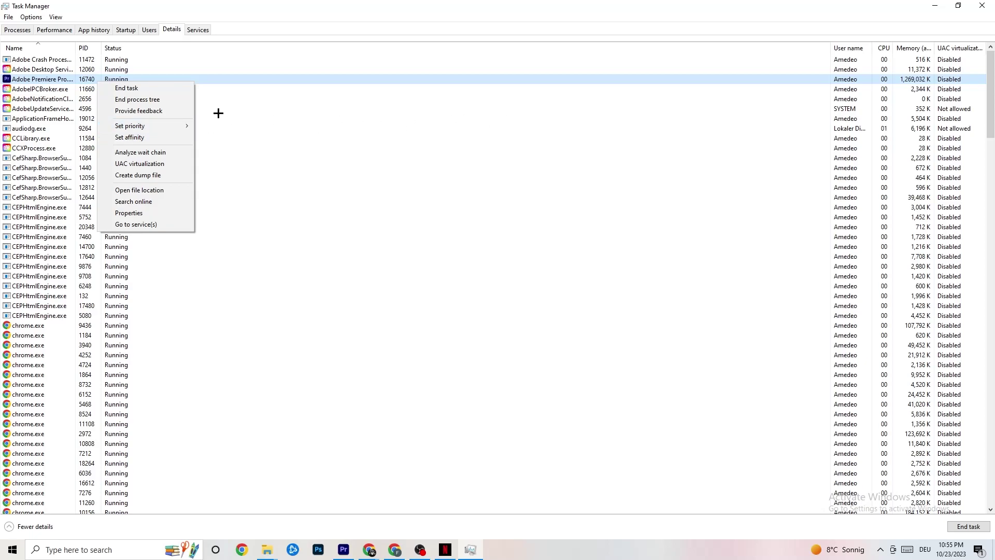
pyautogui.click(125, 30)
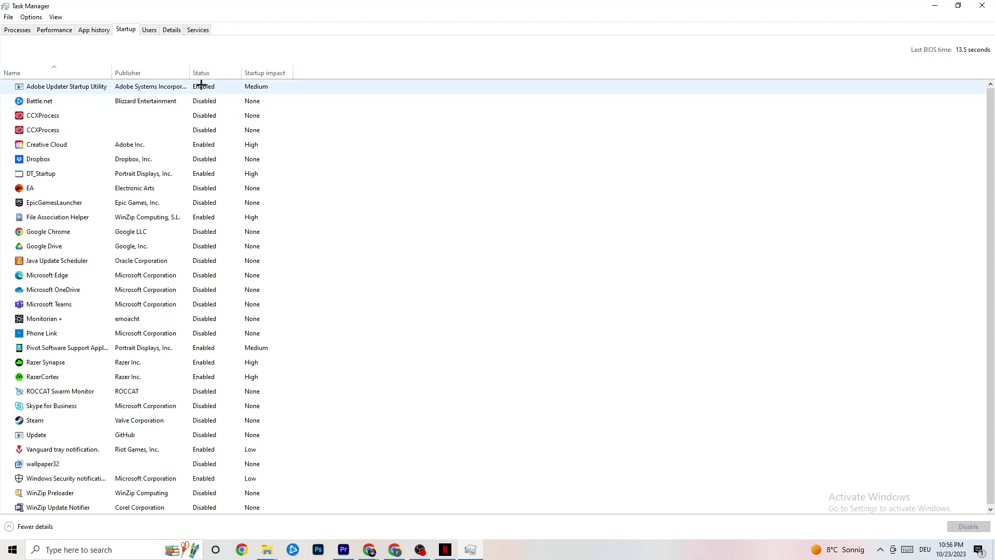
pyautogui.rightClick(143, 247)
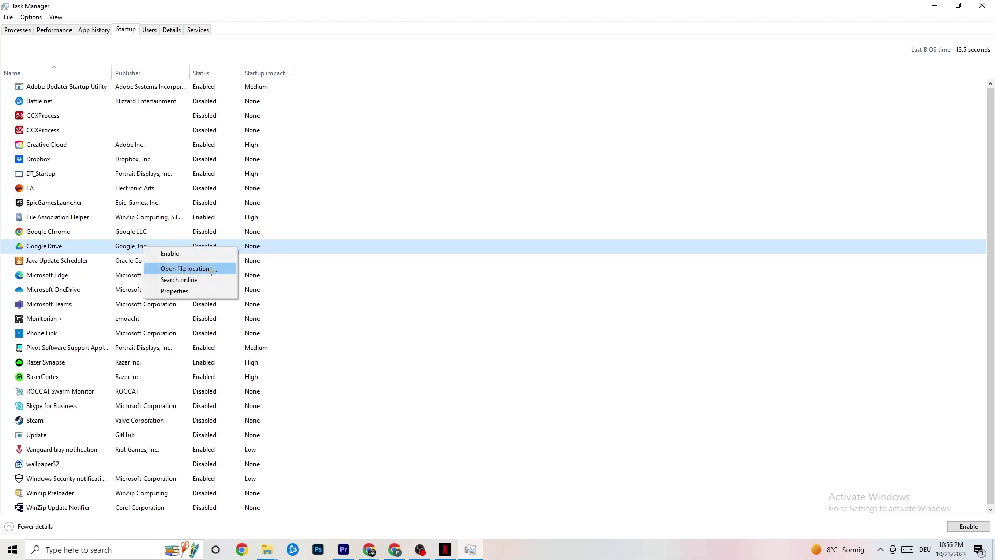
pyautogui.rightClick(197, 348)
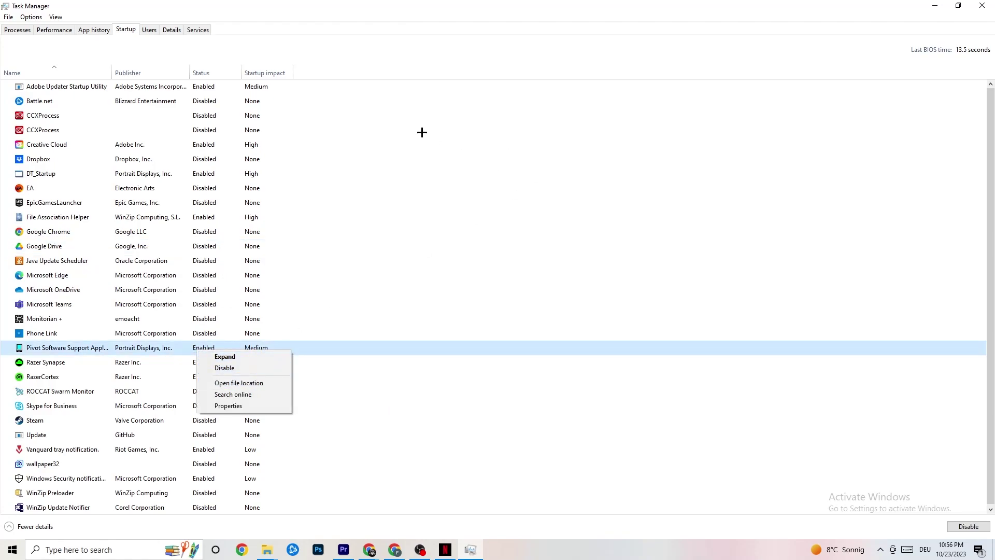
pyautogui.click(403, 15)
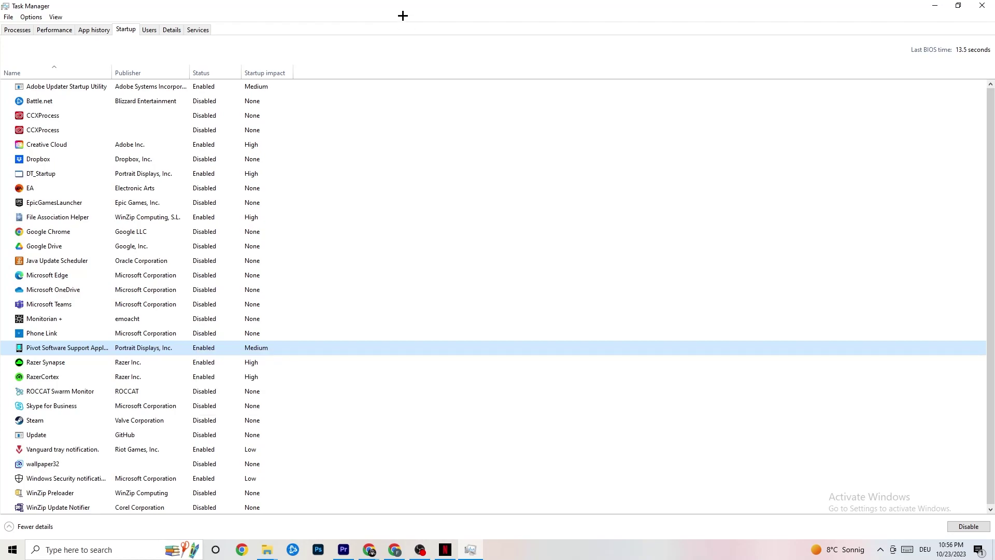